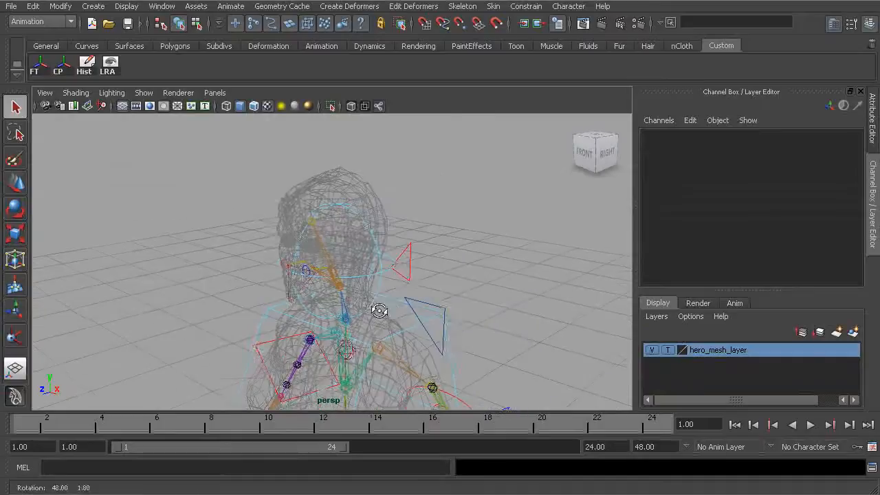
Examine the head, neck and shoulder joints and their control curves from the front and the side.
{"action": "left_click_drag", "start_coordinate": [295, 240], "coordinate": [415, 309], "text": "alt"}
{"action": "middle_click_drag", "start_coordinate": [415, 308], "coordinate": [355, 307], "text": "alt"}
{"action": "left_click_drag", "start_coordinate": [355, 307], "coordinate": [424, 306], "text": "alt"}
{"action": "right_click_drag", "start_coordinate": [425, 306], "coordinate": [509, 316], "text": "alt"}
{"action": "left_click_drag", "start_coordinate": [447, 311], "coordinate": [405, 307], "text": "alt"}
{"action": "middle_click_drag", "start_coordinate": [405, 307], "coordinate": [325, 263], "text": "alt"}
{"action": "right_click_drag", "start_coordinate": [326, 263], "coordinate": [396, 318], "text": "alt"}
{"action": "left_click_drag", "start_coordinate": [383, 347], "coordinate": [198, 323], "text": "alt"}
{"action": "left_click_drag", "start_coordinate": [289, 326], "coordinate": [261, 334], "text": "alt"}
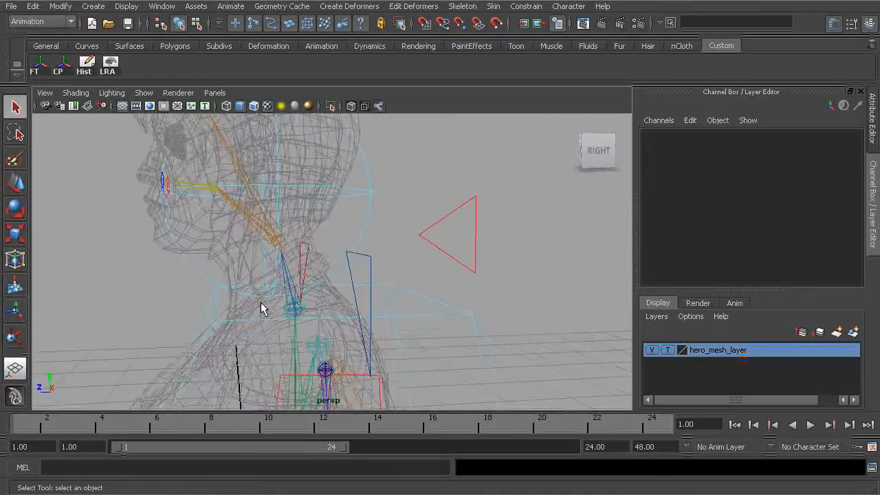
{"action": "middle_click_drag", "start_coordinate": [288, 257], "coordinate": [319, 270], "text": "alt"}
{"action": "left_click_drag", "start_coordinate": [318, 270], "coordinate": [314, 286], "text": "alt"}
Move the head joint bn_head01 along its object axes to Translate X 0.333 and Translate Y -0.025.
{"action": "left_click", "coordinate": [303, 252]}
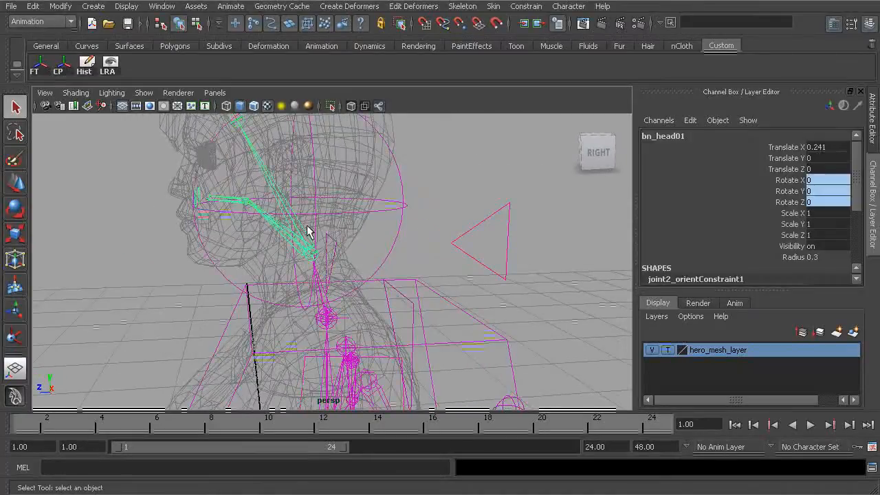
{"action": "middle_click_drag", "start_coordinate": [304, 252], "coordinate": [326, 279], "text": "alt"}
{"action": "mouse_move", "coordinate": [309, 294]}
{"action": "left_mouse_down", "text": "alt"}
{"action": "mouse_move", "coordinate": [307, 277]}
{"action": "mouse_move", "coordinate": [284, 277]}
{"action": "mouse_move", "coordinate": [309, 283]}
{"action": "left_mouse_up", "text": "alt"}
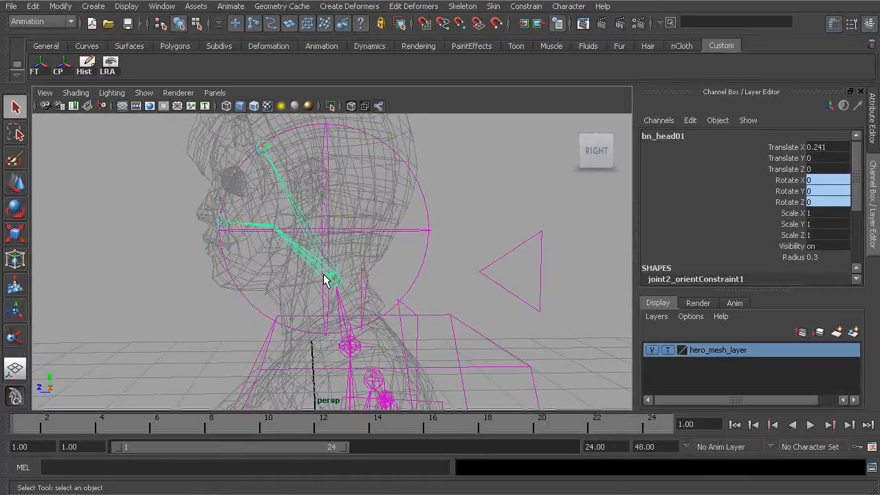
{"action": "key", "text": "w"}
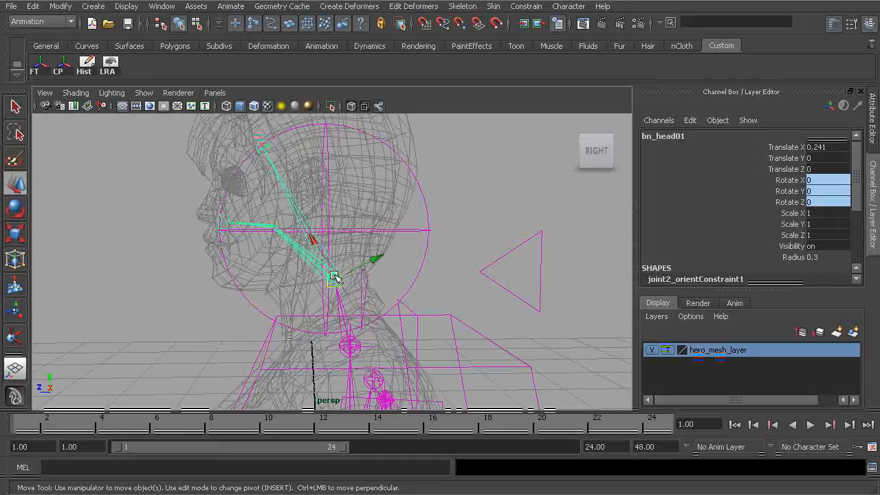
{"action": "left_click_drag", "start_coordinate": [334, 276], "coordinate": [294, 255]}
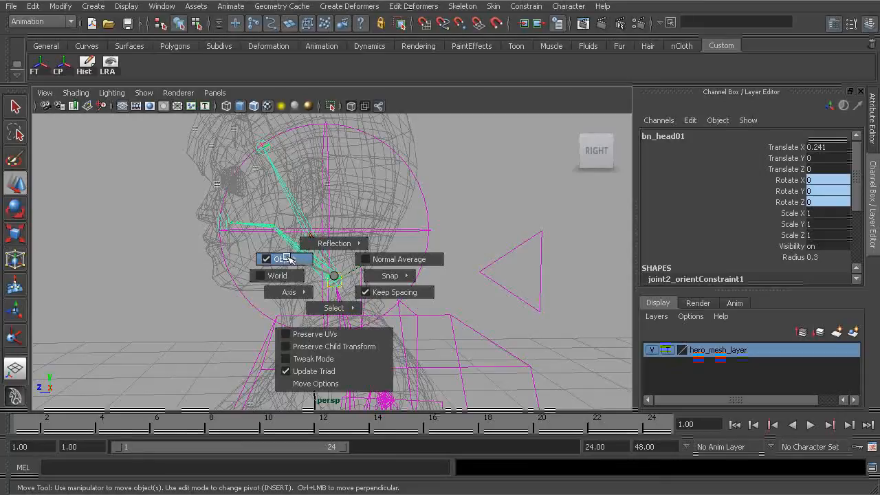
{"action": "left_click_drag", "start_coordinate": [288, 261], "coordinate": [268, 260]}
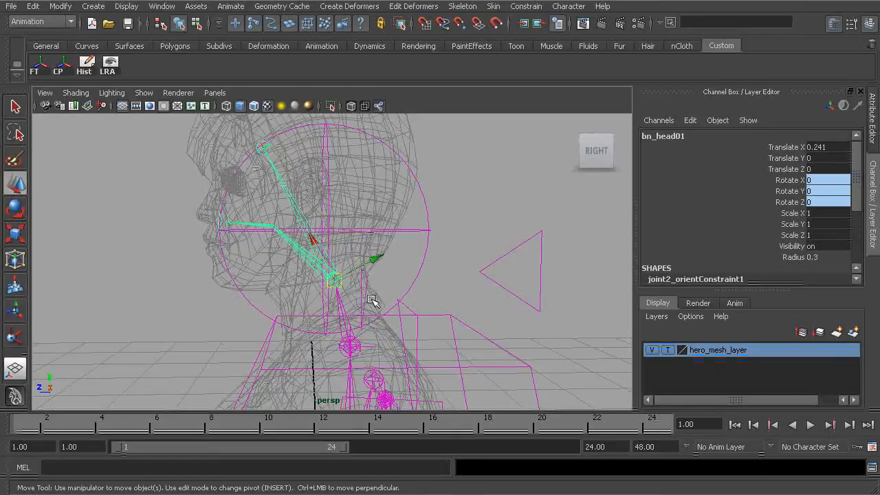
{"action": "left_click_drag", "start_coordinate": [335, 259], "coordinate": [308, 216], "text": "alt"}
{"action": "left_click_drag", "start_coordinate": [330, 300], "coordinate": [345, 240], "text": "alt"}
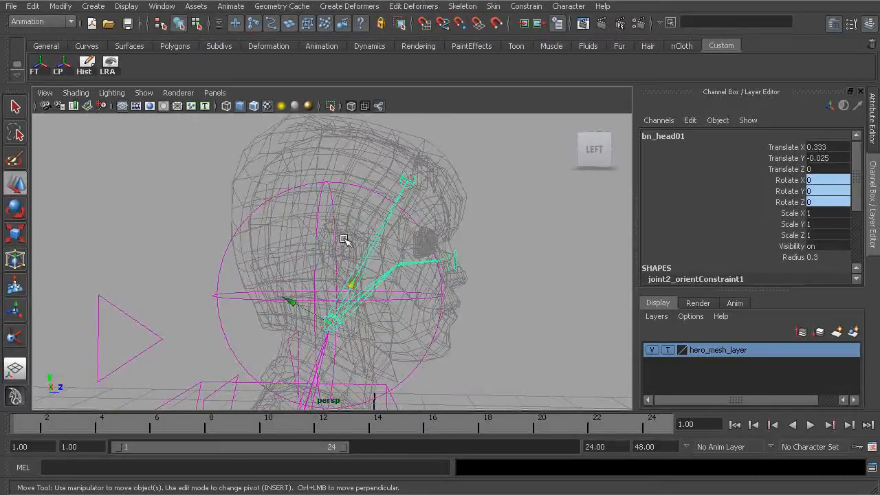
Move the pivot of the head control cc_head01 onto the base of the repositioned head joint.
{"action": "left_click", "coordinate": [223, 261]}
{"action": "left_click_drag", "start_coordinate": [368, 291], "coordinate": [377, 312], "text": "alt"}
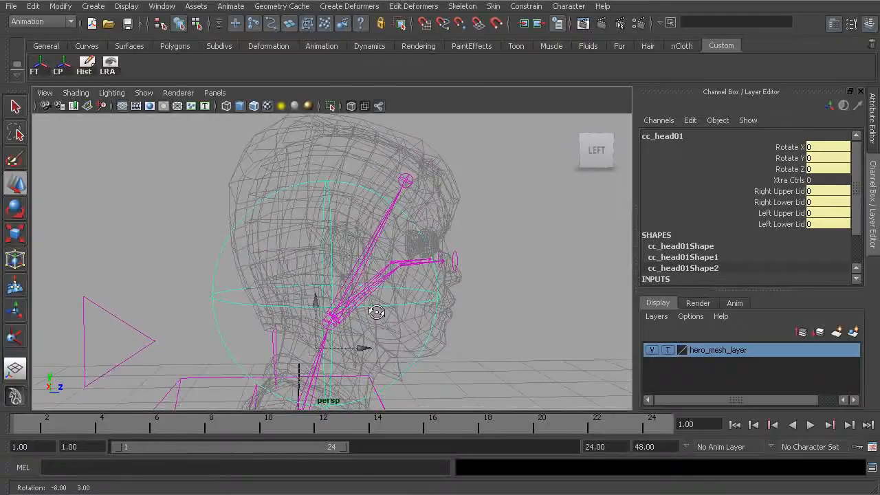
{"action": "left_click_drag", "start_coordinate": [315, 200], "coordinate": [319, 321], "text": "alt"}
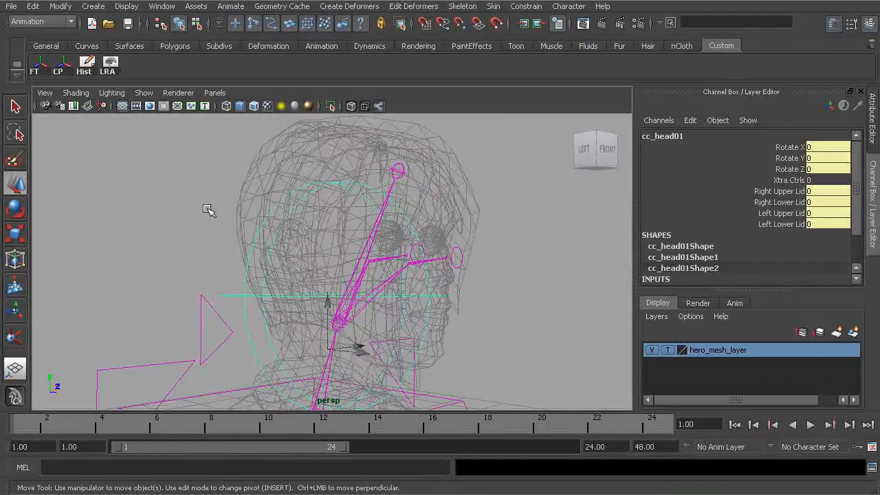
{"action": "left_click_drag", "start_coordinate": [270, 300], "coordinate": [246, 269], "text": "alt"}
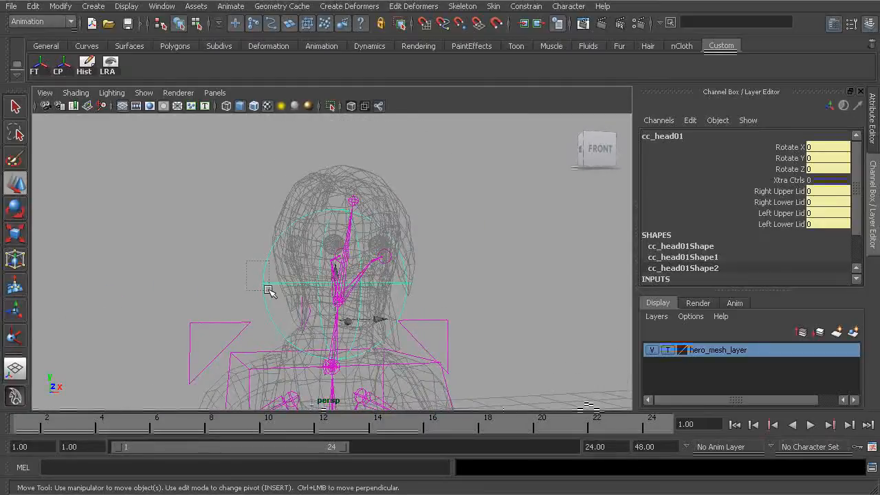
{"action": "left_click_drag", "start_coordinate": [218, 224], "coordinate": [241, 284], "text": "alt"}
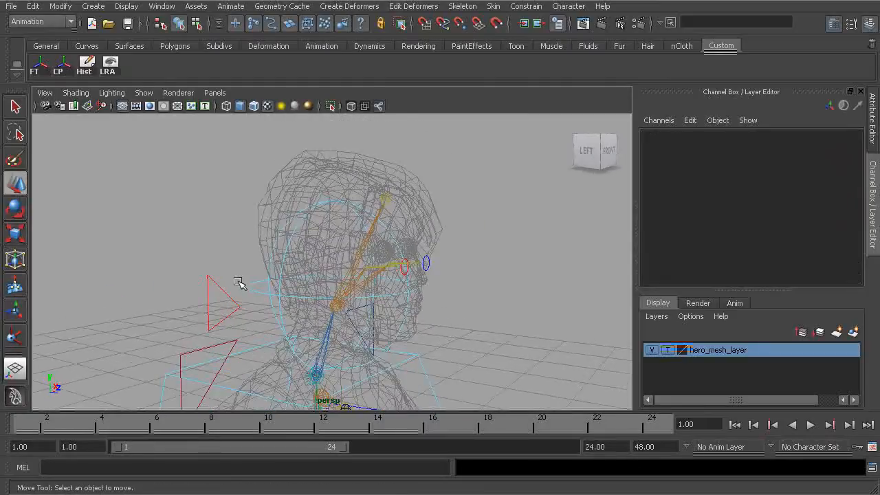
{"action": "left_click_drag", "start_coordinate": [323, 335], "coordinate": [390, 330], "text": "alt"}
{"action": "right_click_drag", "start_coordinate": [389, 330], "coordinate": [425, 349], "text": "alt"}
{"action": "middle_click_drag", "start_coordinate": [424, 349], "coordinate": [415, 289], "text": "alt"}
{"action": "scroll", "coordinate": [336, 282], "scroll_direction": "up", "scroll_amount": 8}
{"action": "right_click_drag", "start_coordinate": [325, 287], "coordinate": [279, 287], "text": "alt"}
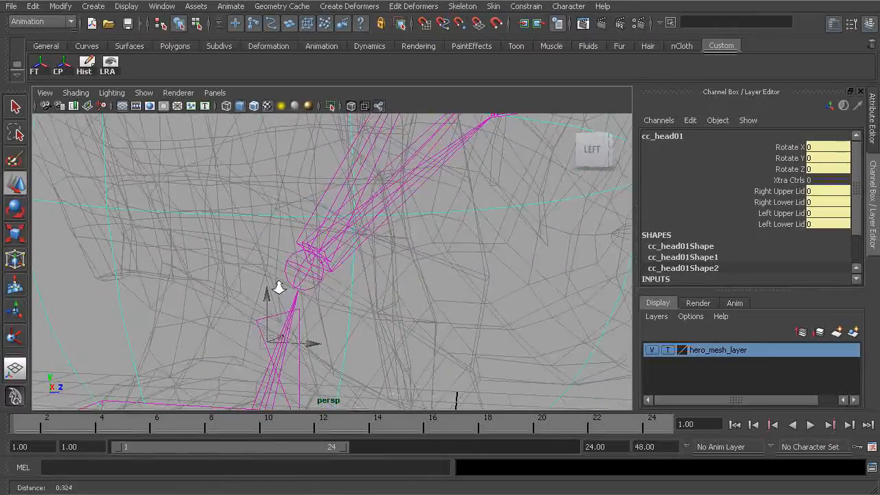
{"action": "left_click_drag", "start_coordinate": [309, 270], "coordinate": [365, 293], "text": "alt"}
{"action": "right_click_drag", "start_coordinate": [365, 293], "coordinate": [307, 288], "text": "alt"}
{"action": "left_click_drag", "start_coordinate": [307, 288], "coordinate": [293, 286], "text": "alt"}
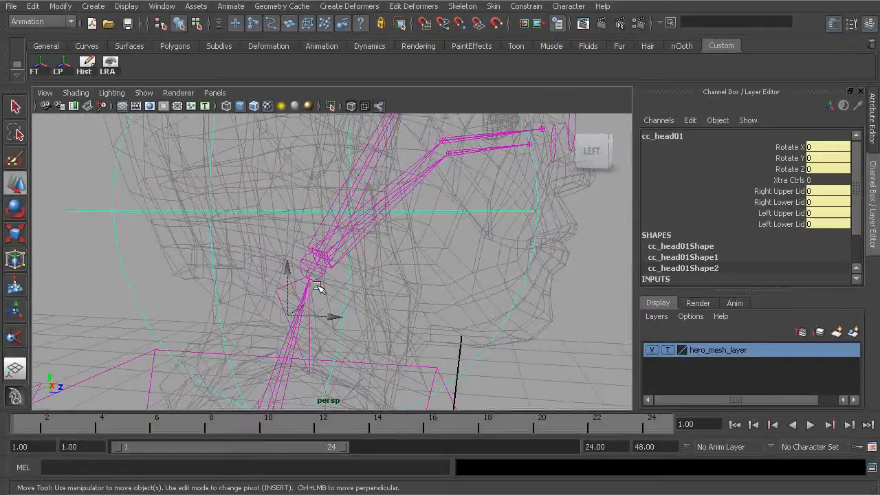
{"action": "key", "text": "Insert"}
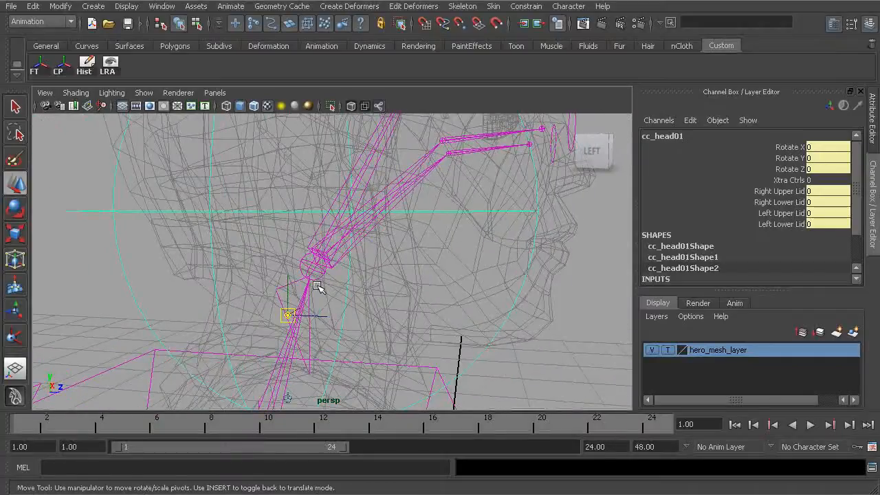
{"action": "left_click_drag", "start_coordinate": [289, 314], "coordinate": [313, 272]}
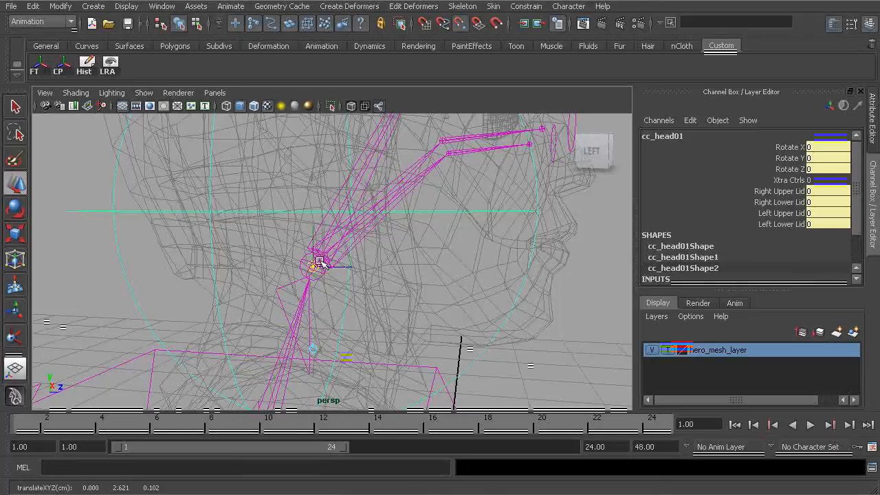
{"action": "key", "text": "Insert"}
{"action": "right_click_drag", "start_coordinate": [423, 268], "coordinate": [342, 255], "text": "alt"}
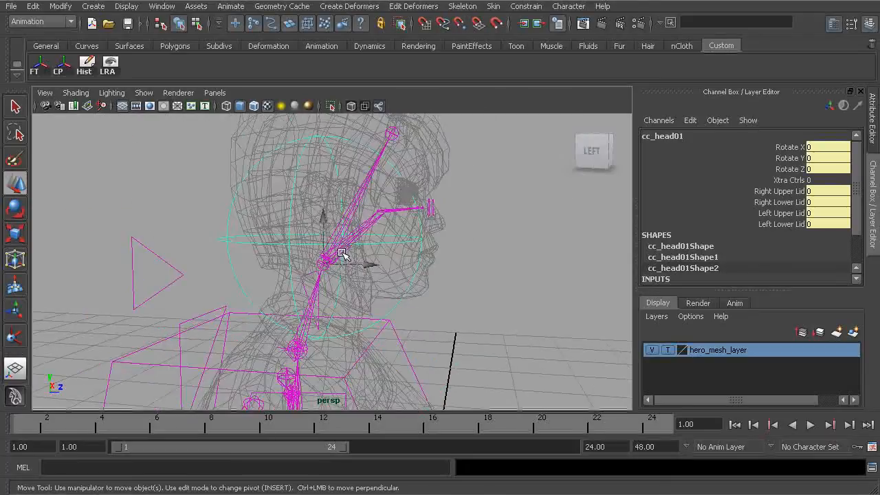
Select both brow joints and raise them above the eyes along the World move axis, bringing bn_l_brow01 to Translate X 0.386 and Translate Y -0.036.
{"action": "middle_click_drag", "start_coordinate": [341, 255], "coordinate": [348, 293], "text": "alt"}
{"action": "mouse_move", "coordinate": [347, 293]}
{"action": "left_mouse_down", "text": "alt"}
{"action": "mouse_move", "coordinate": [270, 293]}
{"action": "mouse_move", "coordinate": [343, 297]}
{"action": "mouse_move", "coordinate": [332, 294]}
{"action": "left_mouse_up", "text": "alt"}
{"action": "right_click_drag", "start_coordinate": [332, 294], "coordinate": [433, 293], "text": "alt"}
{"action": "left_click", "coordinate": [409, 246]}
{"action": "left_click_drag", "start_coordinate": [423, 238], "coordinate": [341, 241], "text": "alt"}
{"action": "left_click", "coordinate": [411, 233]}
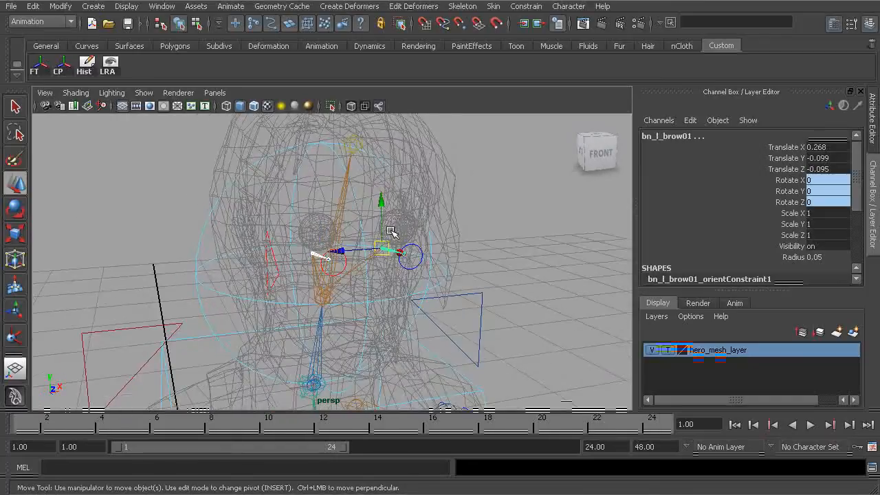
{"action": "left_click_drag", "start_coordinate": [395, 184], "coordinate": [363, 236], "text": "alt"}
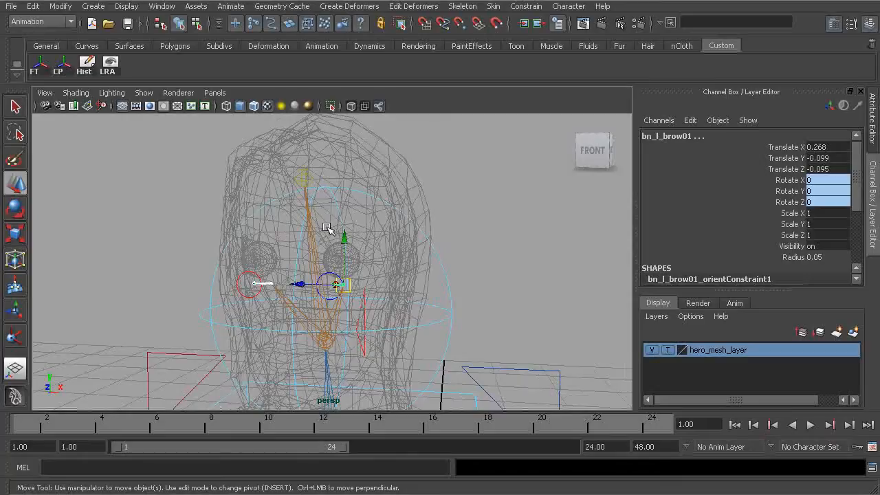
{"action": "left_click_drag", "start_coordinate": [233, 232], "coordinate": [365, 256], "text": "alt"}
{"action": "right_click_drag", "start_coordinate": [365, 256], "coordinate": [404, 262], "text": "alt"}
{"action": "left_click_drag", "start_coordinate": [404, 263], "coordinate": [389, 288], "text": "alt"}
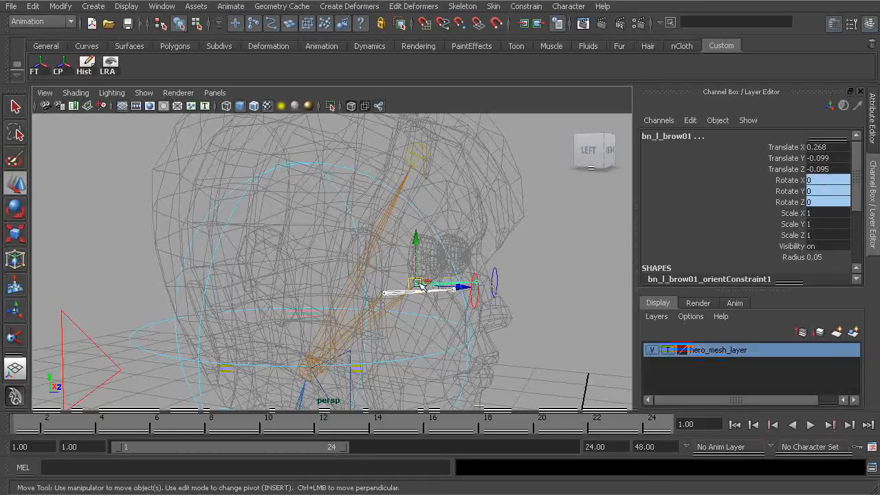
{"action": "double_click", "coordinate": [16, 184]}
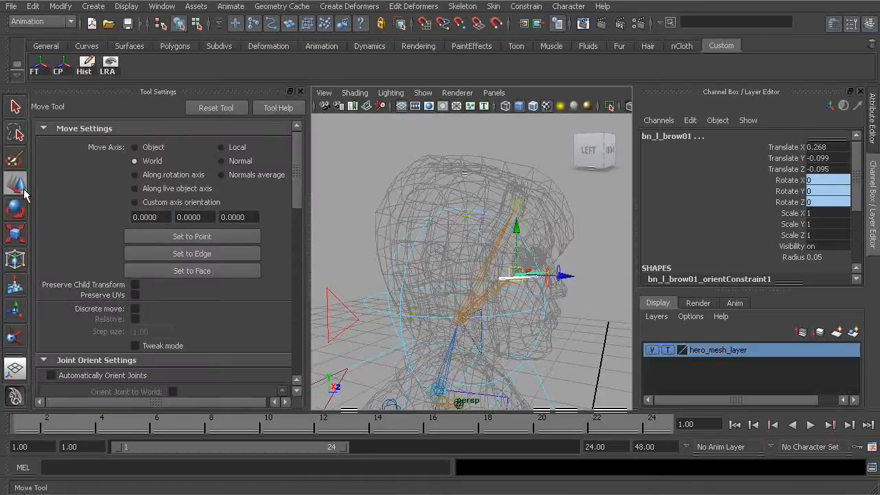
{"action": "left_click", "coordinate": [301, 91]}
{"action": "middle_click_drag", "start_coordinate": [336, 237], "coordinate": [307, 255], "text": "alt"}
{"action": "mouse_move", "coordinate": [306, 255]}
{"action": "left_mouse_down", "text": "alt"}
{"action": "mouse_move", "coordinate": [381, 254]}
{"action": "mouse_move", "coordinate": [385, 197]}
{"action": "mouse_move", "coordinate": [371, 220]}
{"action": "mouse_move", "coordinate": [250, 215]}
{"action": "left_mouse_up", "text": "alt"}
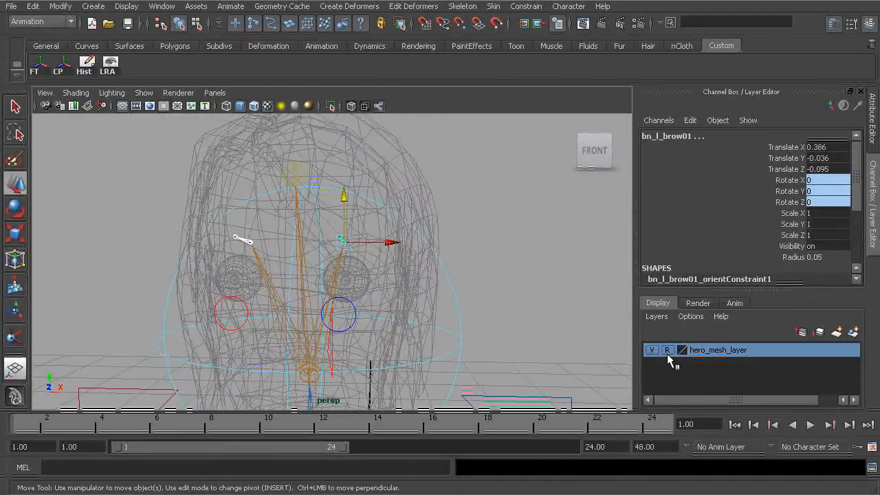
Set hero_mesh_layer to reference display and show the shaded head with Wireframe on Shaded while lowering the brow joints slightly.
{"action": "left_click", "coordinate": [667, 351]}
{"action": "left_click_drag", "start_coordinate": [321, 286], "coordinate": [415, 294], "text": "alt"}
{"action": "middle_click_drag", "start_coordinate": [380, 200], "coordinate": [380, 211]}
{"action": "left_click", "coordinate": [75, 93]}
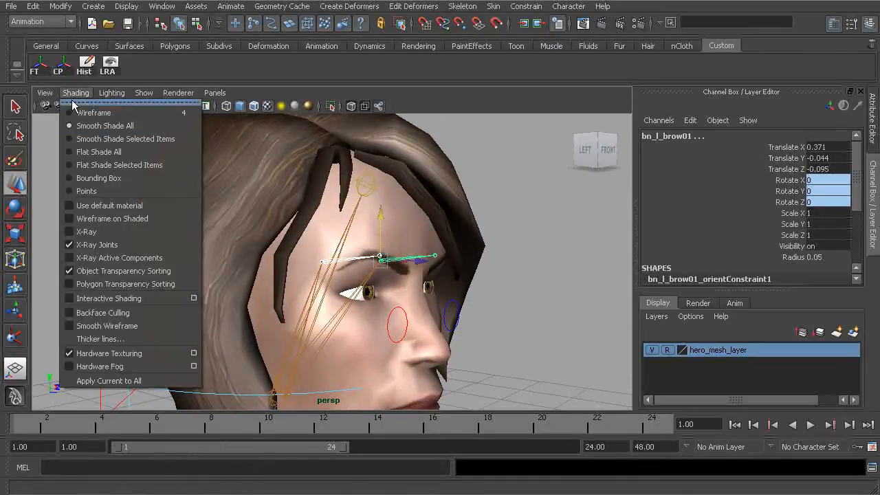
{"action": "left_click", "coordinate": [104, 222]}
Fine-tune both brow joints against the eyebrows, bringing bn_l_brow01 to Translate X 0.37 and Translate Y -0.045.
{"action": "left_click_drag", "start_coordinate": [331, 271], "coordinate": [291, 265], "text": "alt"}
{"action": "middle_click_drag", "start_coordinate": [379, 206], "coordinate": [379, 206]}
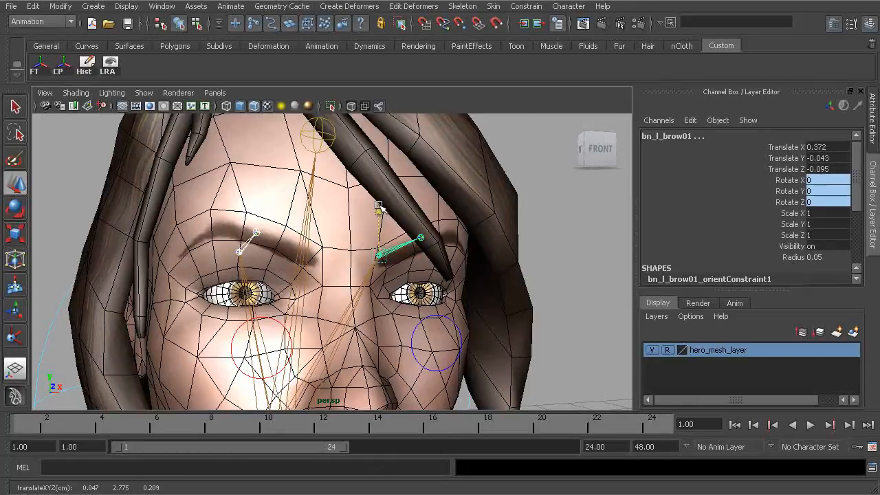
{"action": "left_click_drag", "start_coordinate": [343, 229], "coordinate": [451, 248], "text": "alt"}
{"action": "scroll", "coordinate": [450, 249], "scroll_direction": "down", "scroll_amount": 2}
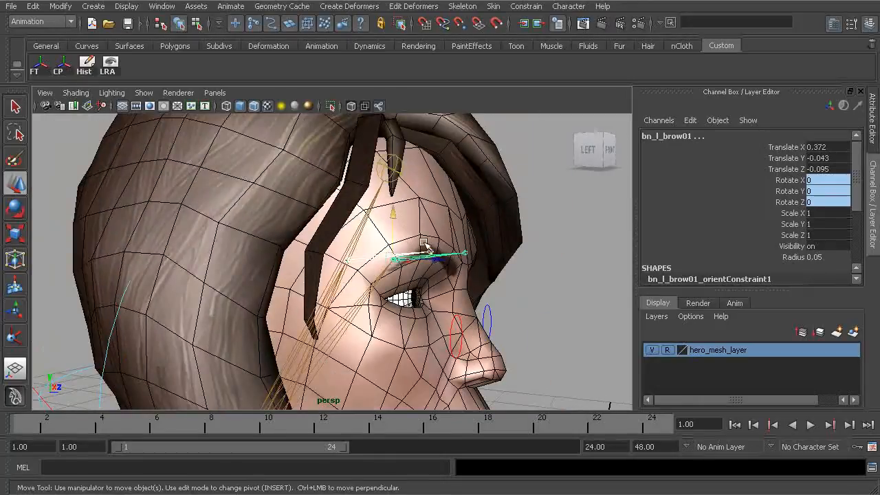
{"action": "left_click_drag", "start_coordinate": [392, 209], "coordinate": [422, 242], "text": "alt"}
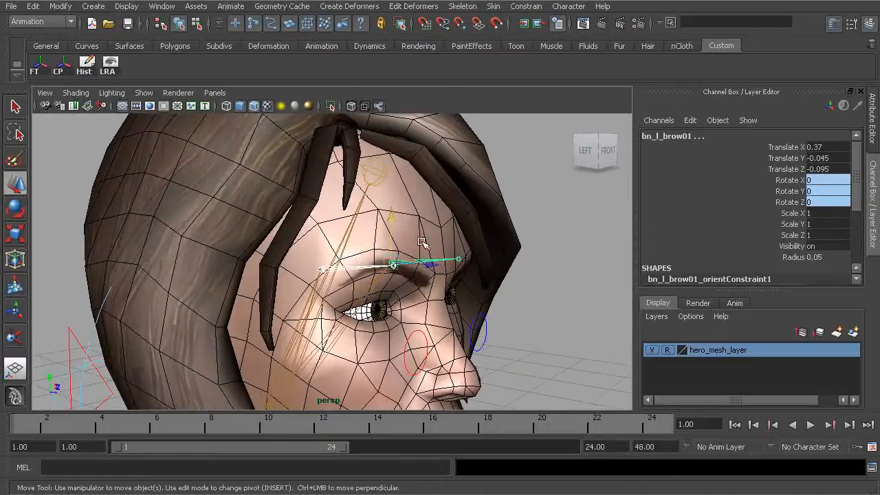
Check the brow controls against the face mesh and return hero_mesh_layer to template display.
{"action": "left_click", "coordinate": [485, 335]}
{"action": "left_click_drag", "start_coordinate": [487, 338], "coordinate": [397, 351], "text": "alt"}
{"action": "left_click", "coordinate": [389, 351]}
{"action": "left_click", "coordinate": [475, 330]}
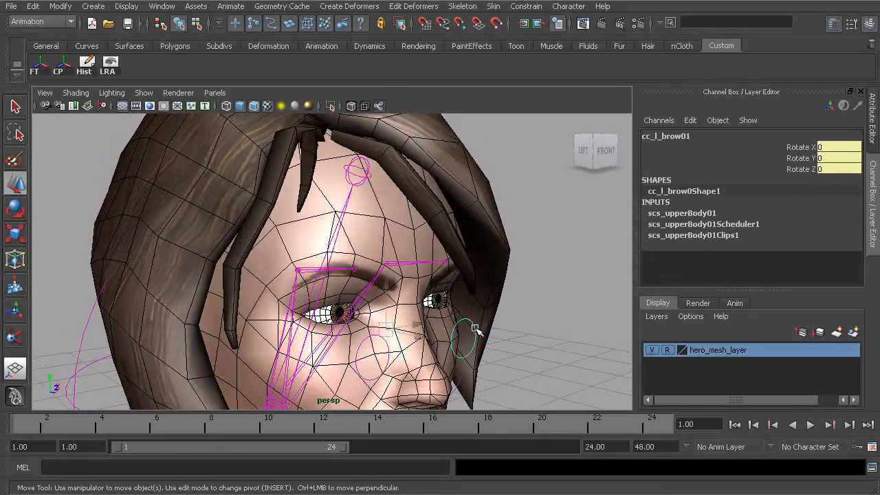
{"action": "left_click", "coordinate": [668, 349]}
{"action": "left_click_drag", "start_coordinate": [585, 364], "coordinate": [374, 293], "text": "alt"}
Compare the pivot of the right brow control cc_r_brow01 with the position of the joint bn_r_brow01.
{"action": "left_click", "coordinate": [310, 253]}
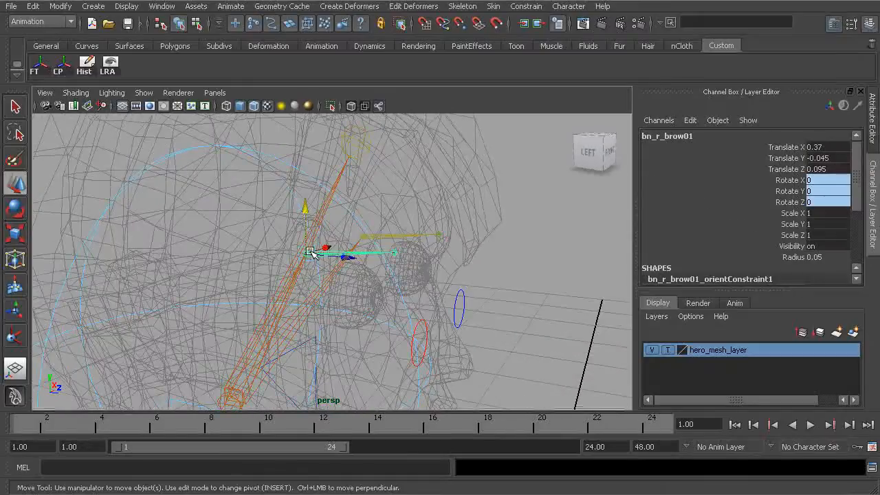
{"action": "left_click", "coordinate": [424, 321]}
{"action": "left_click_drag", "start_coordinate": [416, 333], "coordinate": [475, 291], "text": "alt"}
{"action": "left_click", "coordinate": [455, 304]}
{"action": "left_click", "coordinate": [449, 303]}
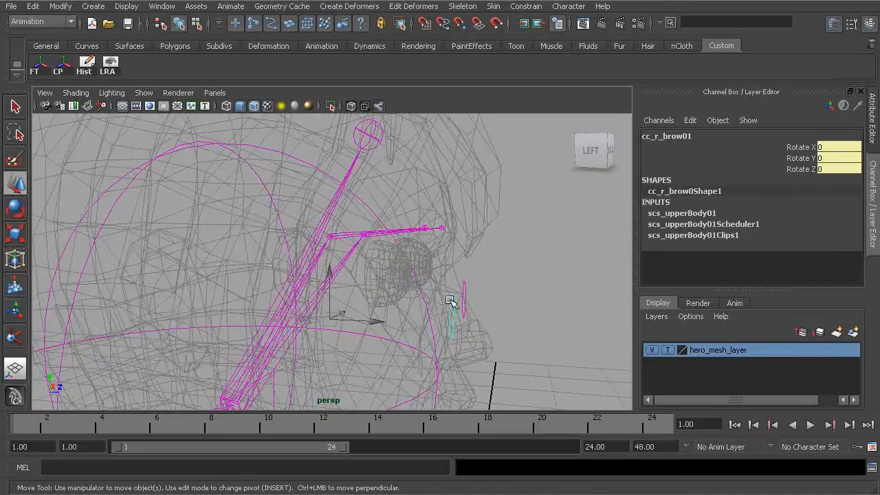
{"action": "left_click_drag", "start_coordinate": [449, 260], "coordinate": [367, 304], "text": "alt"}
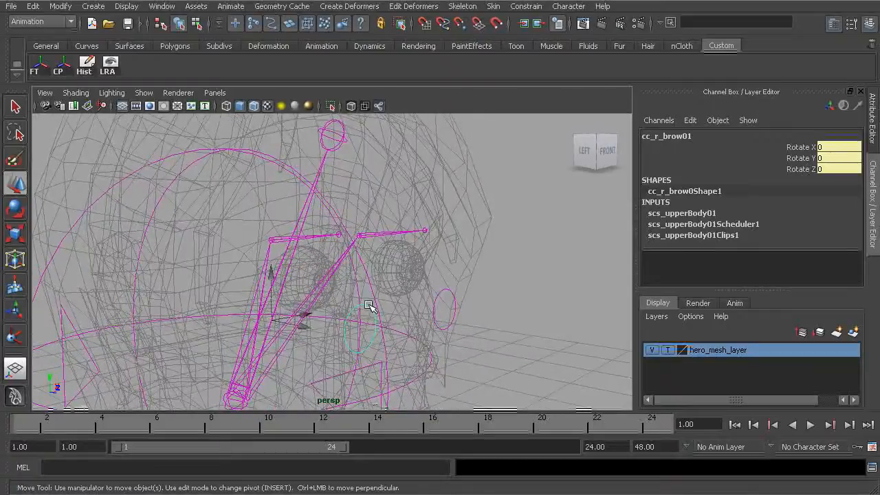
Select locOri_l_brow01, the orient locator above the left brow control cc_l_brow01 in the hierarchy, and set its Visibility to on.
{"action": "left_click", "coordinate": [444, 293]}
{"action": "mouse_move", "coordinate": [447, 290]}
{"action": "left_mouse_down", "text": "alt"}
{"action": "mouse_move", "coordinate": [378, 309]}
{"action": "mouse_move", "coordinate": [454, 303]}
{"action": "left_mouse_up", "text": "alt"}
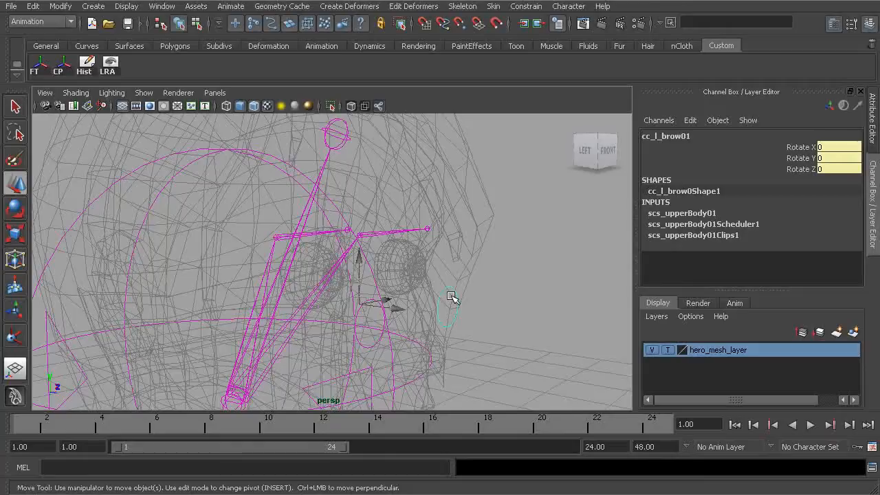
{"action": "key", "text": "Down"}
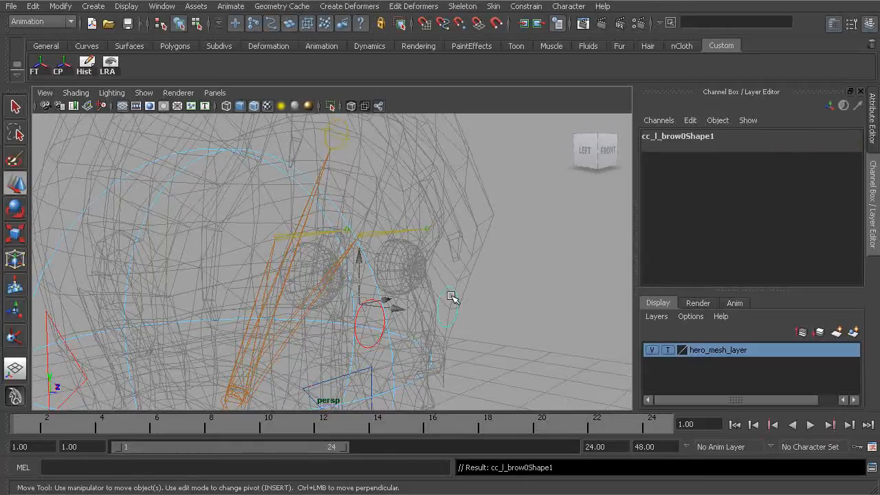
{"action": "key", "text": "Up"}
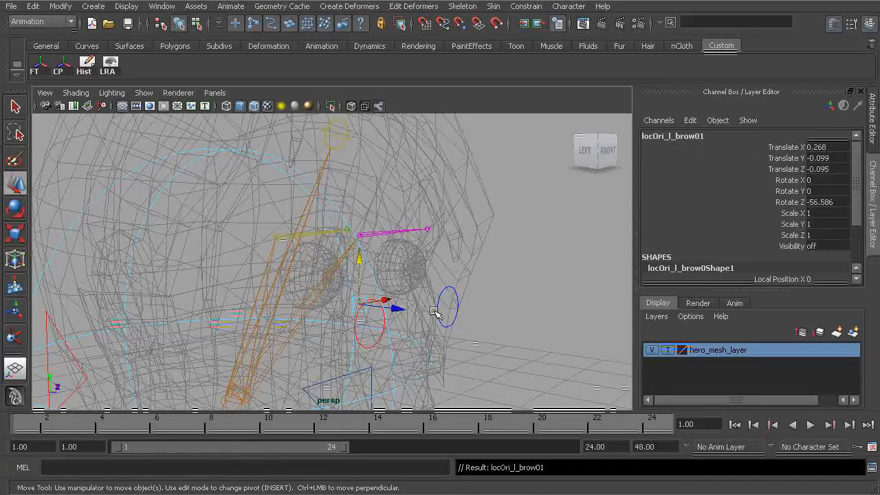
{"action": "left_click_drag", "start_coordinate": [448, 300], "coordinate": [418, 313], "text": "alt"}
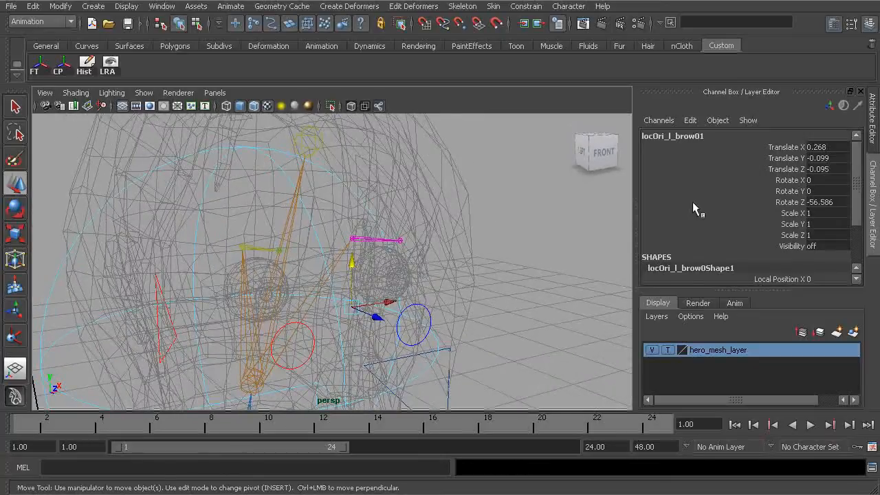
{"action": "left_click", "coordinate": [826, 246]}
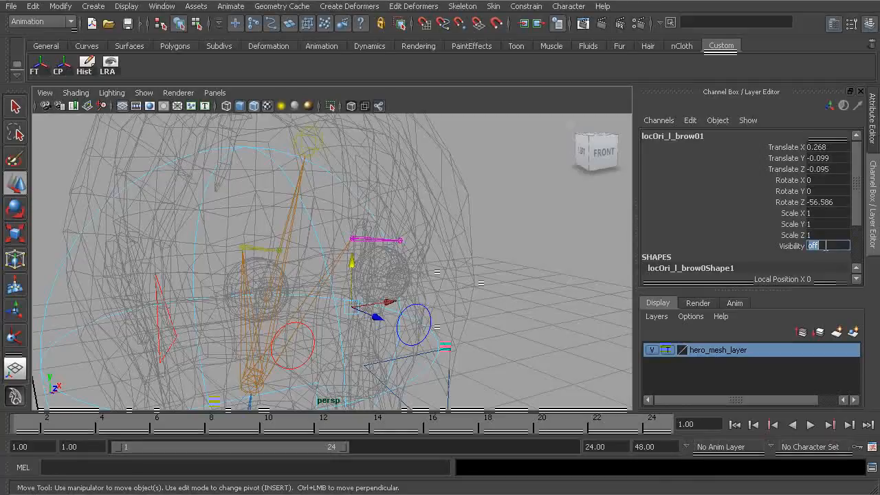
{"action": "type", "text": "on"}
{"action": "key", "text": "Return"}
{"action": "left_click_drag", "start_coordinate": [404, 263], "coordinate": [414, 297], "text": "alt"}
{"action": "scroll", "coordinate": [403, 277], "scroll_direction": "up", "scroll_amount": 5}
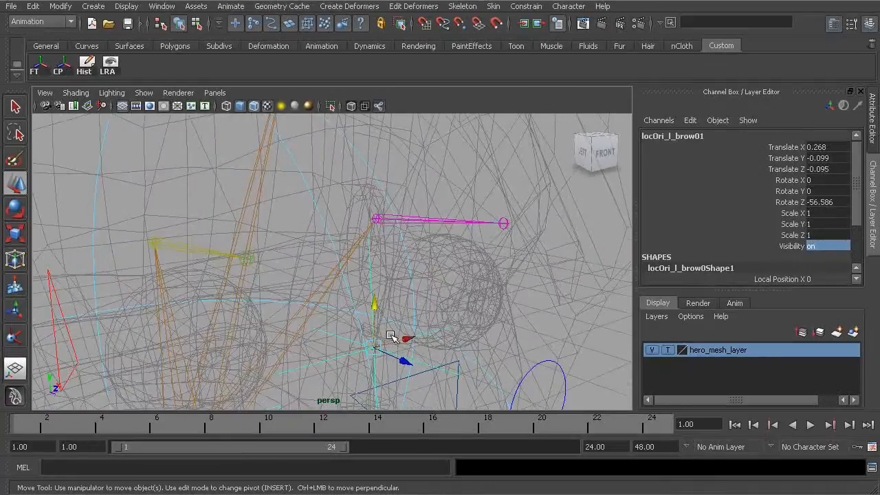
Snap the orient locator locOri_l_brow01 onto the base of the left brow joint, at Translate X 0.37 and Translate Y -0.045.
{"action": "left_click_drag", "start_coordinate": [380, 223], "coordinate": [404, 253], "text": "alt"}
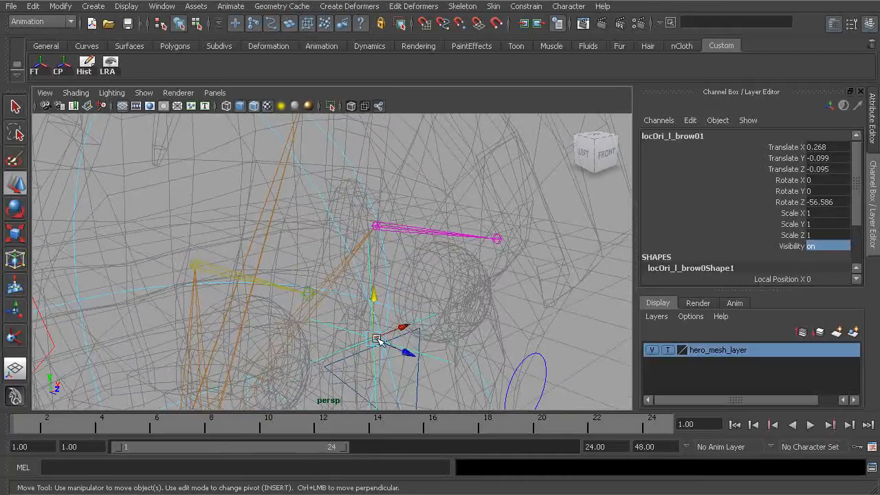
{"action": "mouse_move", "coordinate": [369, 337]}
{"action": "left_mouse_down", "text": "alt"}
{"action": "mouse_move", "coordinate": [389, 328]}
{"action": "mouse_move", "coordinate": [362, 341]}
{"action": "left_mouse_up", "text": "alt"}
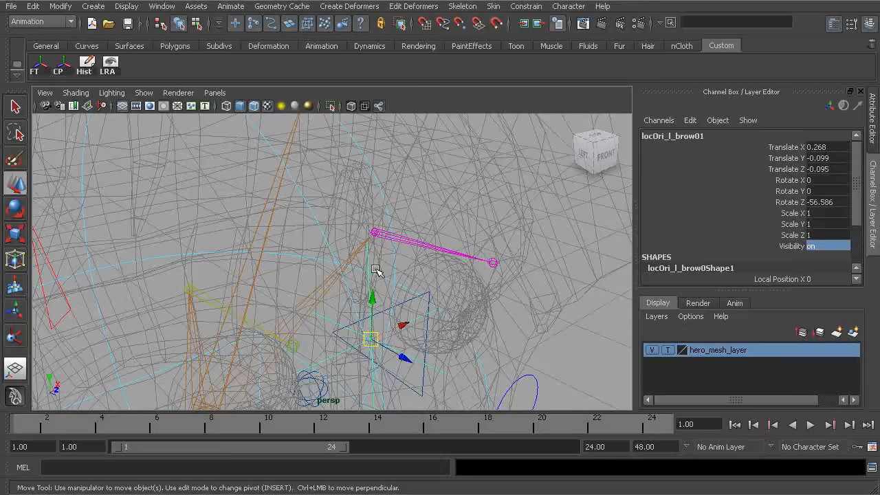
{"action": "middle_click_drag", "start_coordinate": [385, 237], "coordinate": [377, 232]}
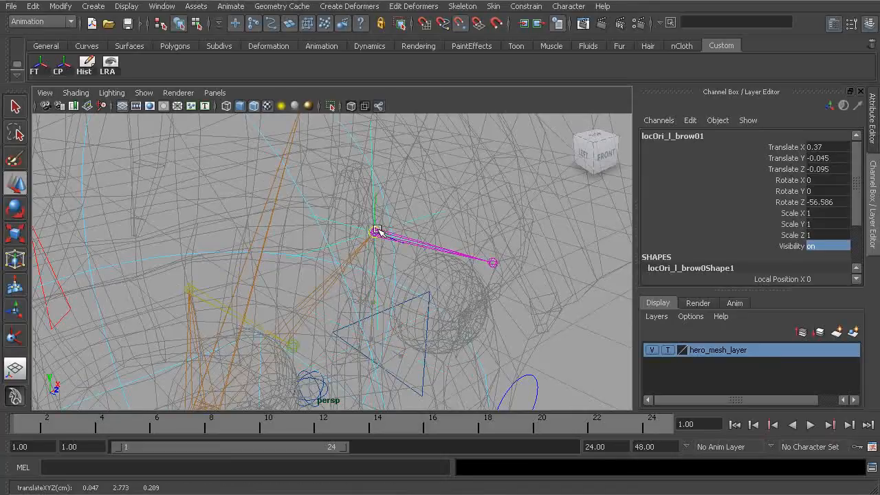
{"action": "left_click_drag", "start_coordinate": [404, 276], "coordinate": [392, 251], "text": "alt"}
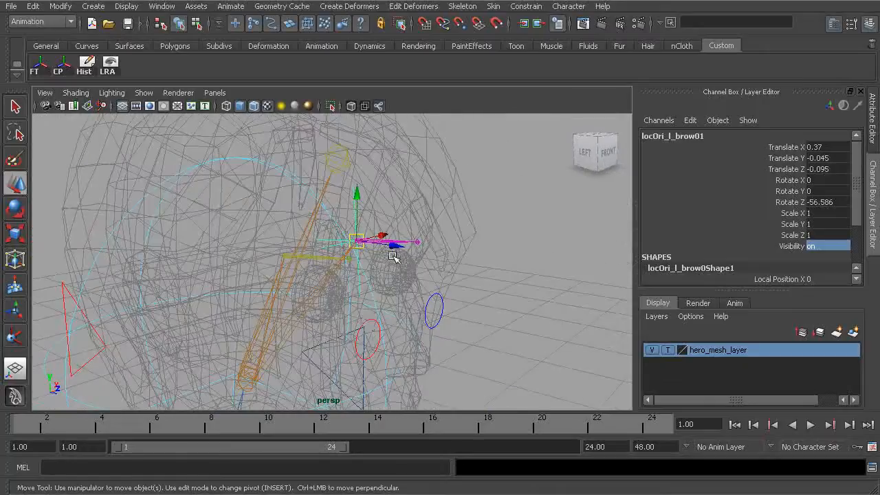
Select locOri_r_brow01, the orient locator above the right brow control cc_r_brow01 in the hierarchy, and set its Visibility to on.
{"action": "left_click", "coordinate": [368, 320]}
{"action": "key", "text": "Down"}
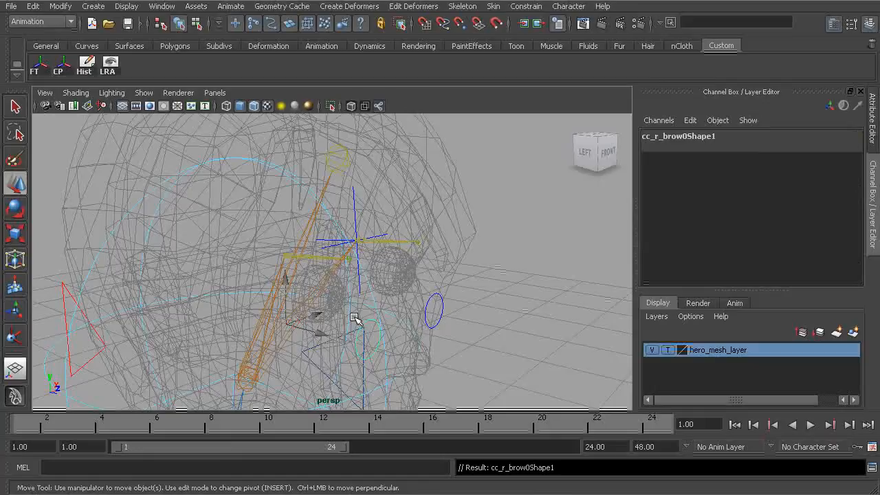
{"action": "key", "text": "Up"}
{"action": "key", "text": "Up"}
{"action": "left_click_drag", "start_coordinate": [354, 317], "coordinate": [423, 316], "text": "alt"}
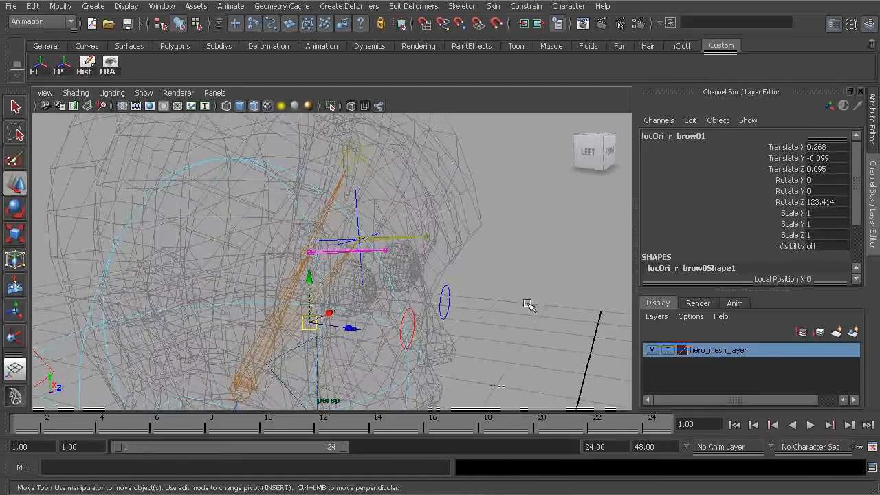
{"action": "type", "text": "1"}
{"action": "key", "text": "Return"}
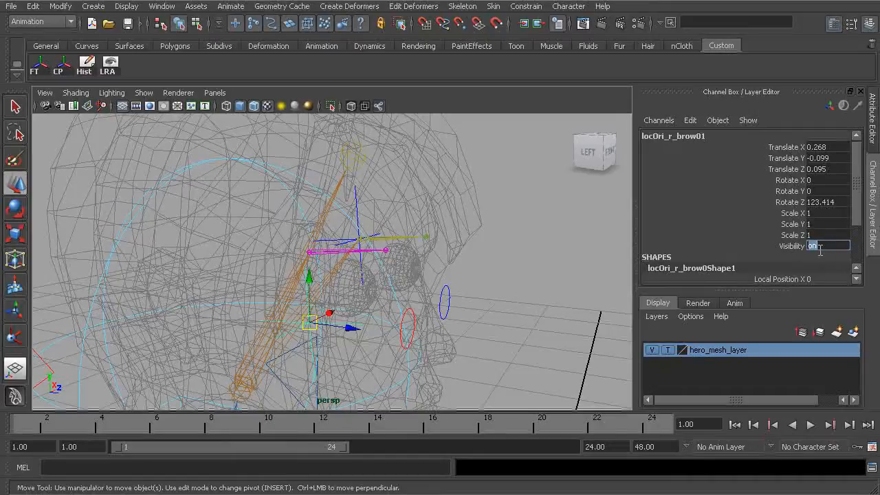
Snap locOri_r_brow01 onto the base of the right brow joint, at Translate X 0.37 and Translate Y -0.045.
{"action": "mouse_move", "coordinate": [382, 294]}
{"action": "left_mouse_down", "text": "alt"}
{"action": "mouse_move", "coordinate": [361, 299]}
{"action": "mouse_move", "coordinate": [381, 294]}
{"action": "left_mouse_up", "text": "alt"}
{"action": "key", "text": "v"}
{"action": "middle_click_drag", "start_coordinate": [342, 249], "coordinate": [331, 238]}
{"action": "left_click_drag", "start_coordinate": [346, 233], "coordinate": [383, 280], "text": "alt"}
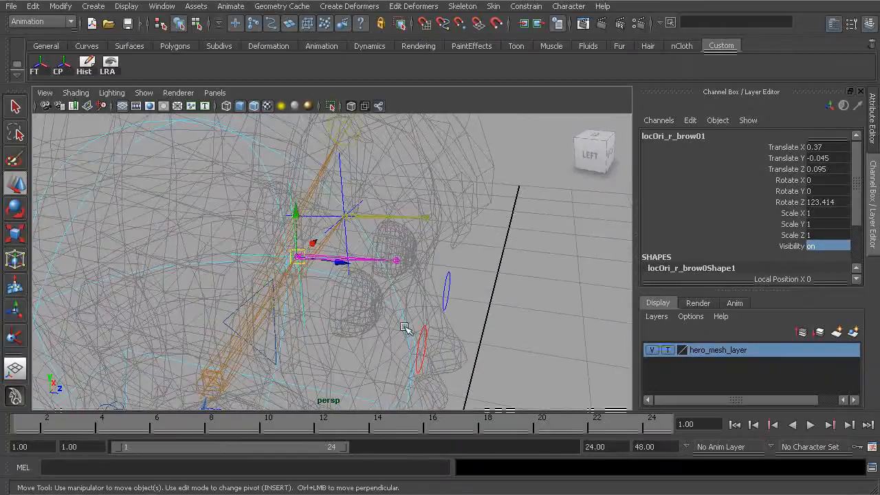
Select both brow orient locators together and set their Visibility to off.
{"action": "left_click", "coordinate": [343, 175]}
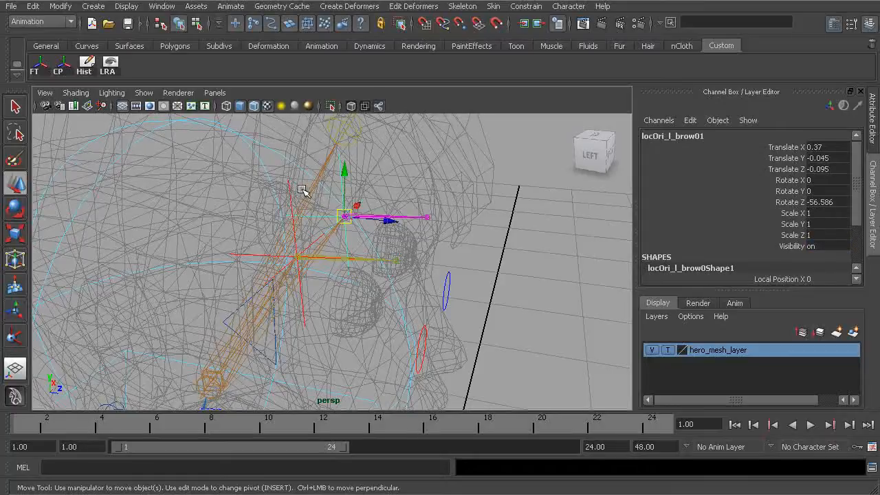
{"action": "left_click", "coordinate": [289, 188], "text": "shift"}
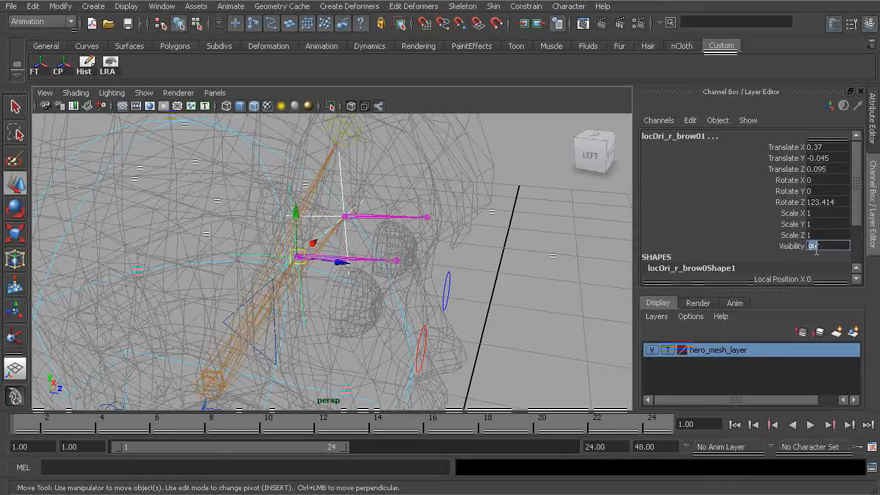
{"action": "type", "text": "0"}
{"action": "key", "text": "Return"}
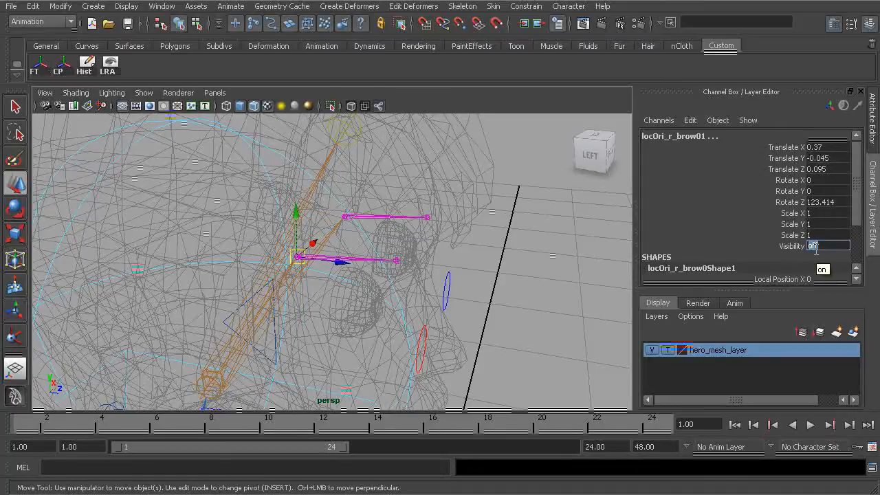
Move the CVs of both brow control curves, cc_l_brow01 and cc_r_brow01, up in front of the eyebrows without moving their pivots.
{"action": "left_click", "coordinate": [421, 328]}
{"action": "left_click_drag", "start_coordinate": [419, 332], "coordinate": [453, 296], "text": "alt"}
{"action": "left_click", "coordinate": [451, 289], "text": "shift"}
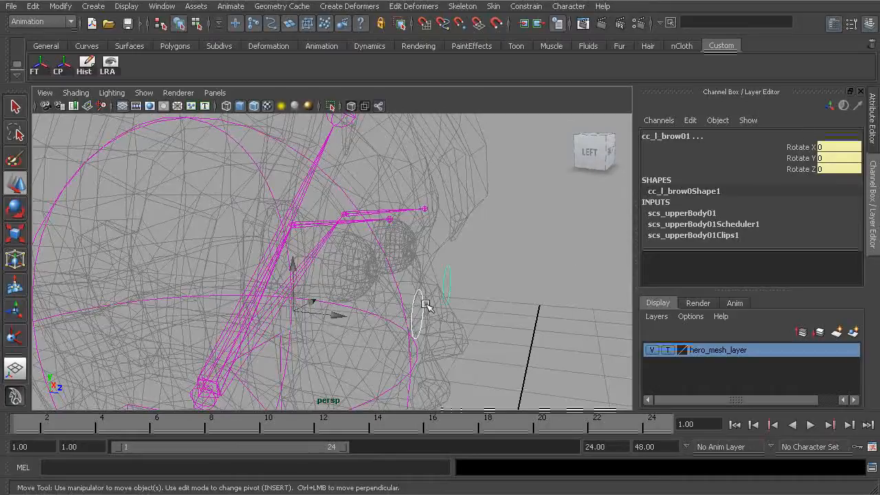
{"action": "left_click_drag", "start_coordinate": [426, 304], "coordinate": [428, 300], "text": "alt"}
{"action": "key", "text": "F8"}
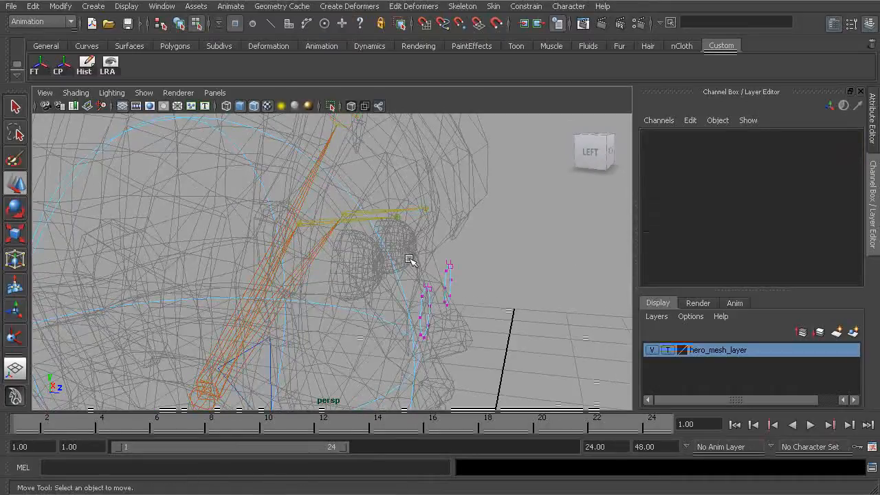
{"action": "left_click_drag", "start_coordinate": [407, 242], "coordinate": [412, 243], "text": "alt"}
{"action": "left_click_drag", "start_coordinate": [509, 369], "coordinate": [509, 369]}
{"action": "left_click_drag", "start_coordinate": [482, 323], "coordinate": [452, 284], "text": "alt"}
{"action": "left_click_drag", "start_coordinate": [444, 243], "coordinate": [282, 157]}
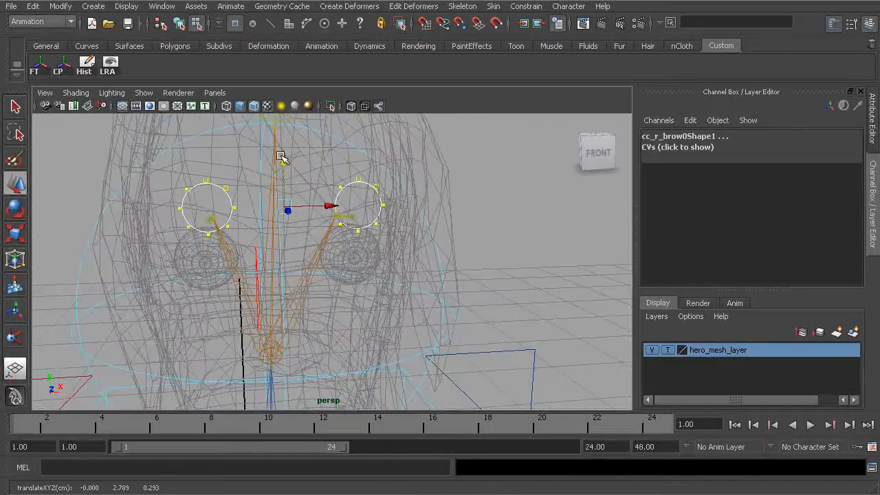
Check the brow control shapes against the shaded face mesh and return hero_mesh_layer to template display.
{"action": "left_click", "coordinate": [668, 352]}
{"action": "left_click_drag", "start_coordinate": [399, 289], "coordinate": [529, 288], "text": "alt"}
{"action": "left_click_drag", "start_coordinate": [422, 254], "coordinate": [332, 234], "text": "alt"}
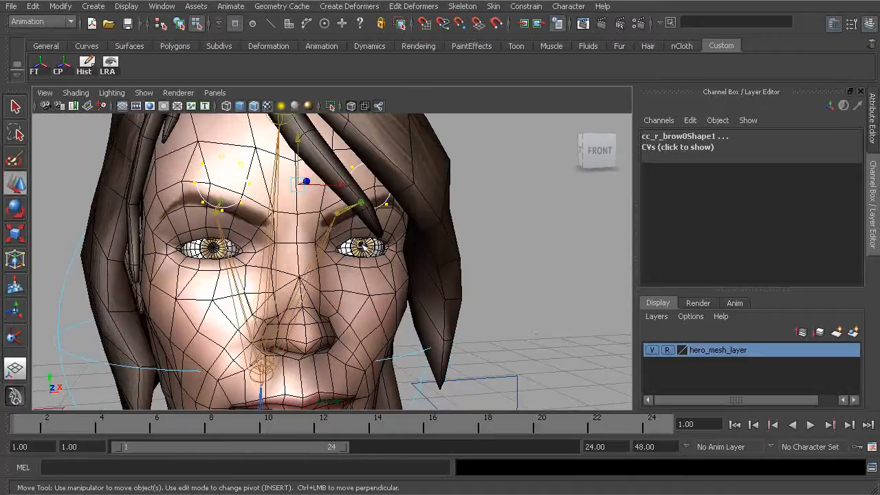
{"action": "left_click", "coordinate": [668, 351]}
Snap the pivot of the left brow control cc_l_brow01 onto the base of the left brow joint.
{"action": "left_click_drag", "start_coordinate": [518, 344], "coordinate": [449, 278], "text": "alt"}
{"action": "left_click", "coordinate": [436, 257]}
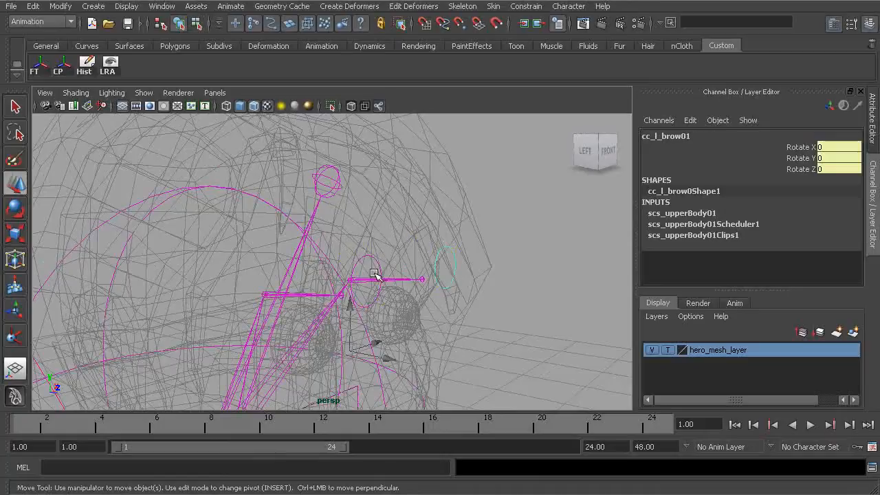
{"action": "left_click_drag", "start_coordinate": [448, 246], "coordinate": [410, 260], "text": "alt"}
{"action": "mouse_move", "coordinate": [446, 228]}
{"action": "left_mouse_down", "text": "alt"}
{"action": "mouse_move", "coordinate": [436, 269]}
{"action": "mouse_move", "coordinate": [445, 222]}
{"action": "left_mouse_up", "text": "alt"}
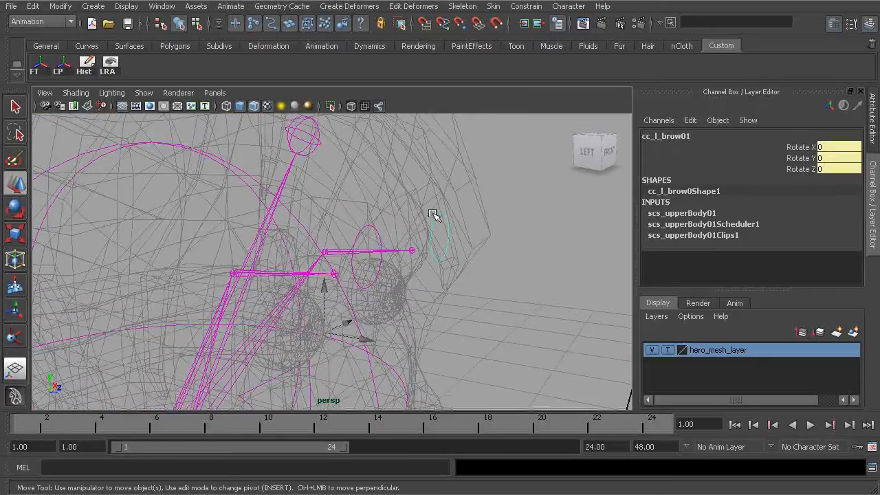
{"action": "left_click", "coordinate": [371, 231]}
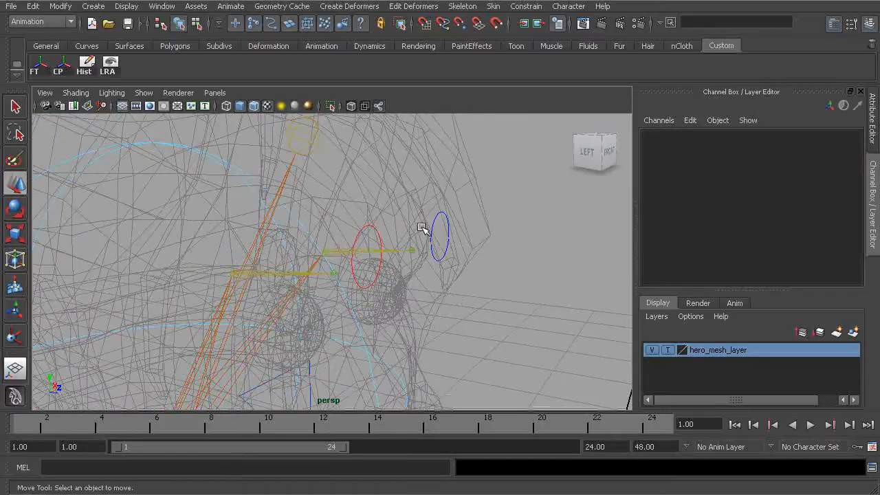
{"action": "left_click", "coordinate": [433, 236]}
{"action": "key", "text": "Insert"}
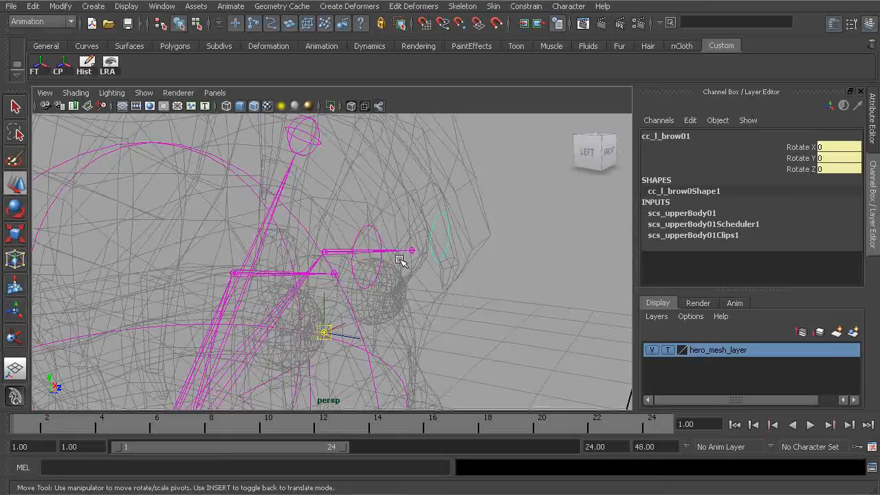
{"action": "left_click_drag", "start_coordinate": [328, 322], "coordinate": [329, 303]}
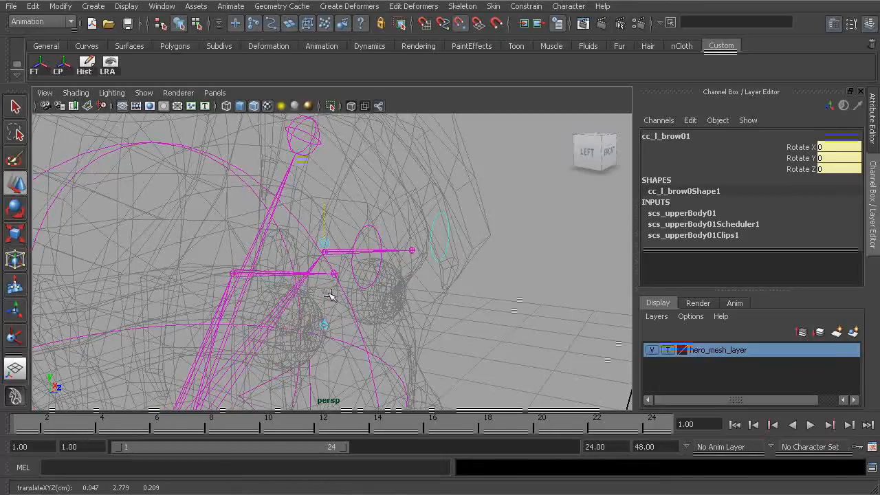
{"action": "key", "text": "Insert"}
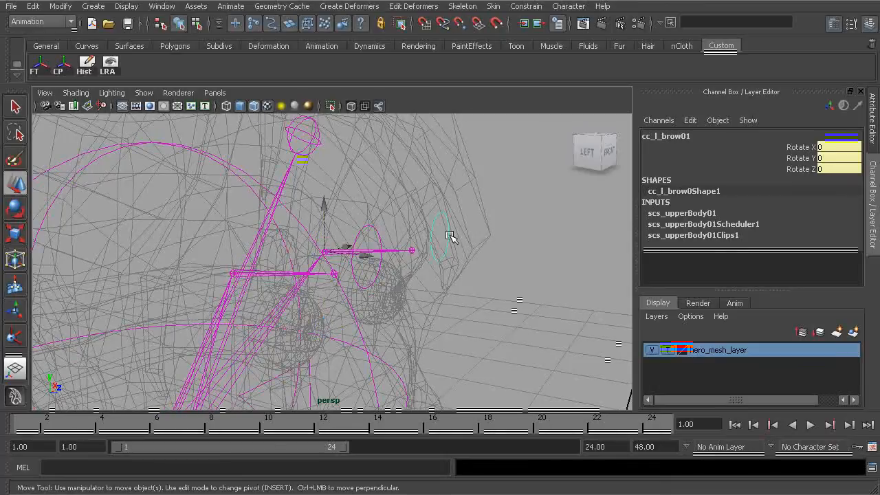
{"action": "key", "text": "Insert"}
{"action": "key", "text": "v"}
{"action": "left_click_drag", "start_coordinate": [326, 254], "coordinate": [335, 253]}
{"action": "key", "text": "Insert"}
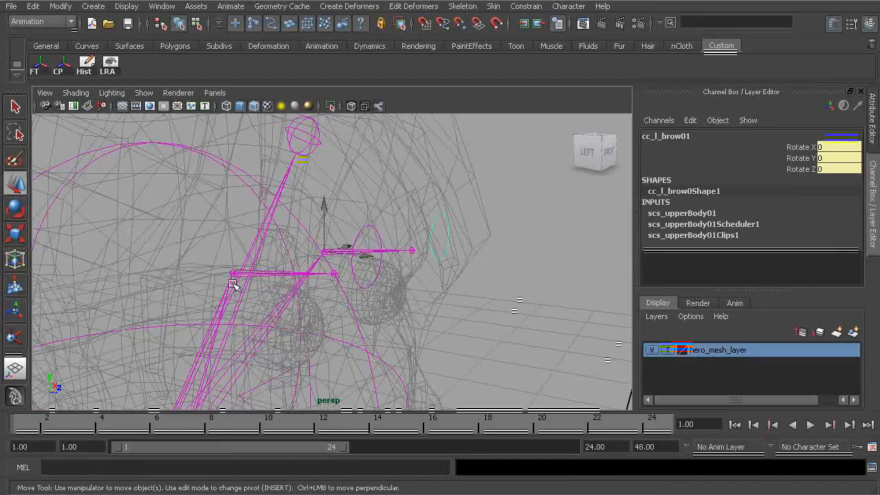
Snap the pivot of the right brow control cc_r_brow01 onto the base of the right brow joint.
{"action": "left_click_drag", "start_coordinate": [258, 293], "coordinate": [365, 303], "text": "alt"}
{"action": "left_click", "coordinate": [363, 269]}
{"action": "left_click_drag", "start_coordinate": [363, 269], "coordinate": [388, 289], "text": "alt"}
{"action": "key", "text": "d"}
{"action": "key", "text": "v"}
{"action": "middle_click_drag", "start_coordinate": [277, 280], "coordinate": [276, 278]}
Test-rotate the right brow control cc_r_brow01 around its new pivot and undo the rotation.
{"action": "right_click_drag", "start_coordinate": [375, 304], "coordinate": [381, 276], "text": "alt"}
{"action": "left_click_drag", "start_coordinate": [381, 275], "coordinate": [308, 275], "text": "alt"}
{"action": "right_click_drag", "start_coordinate": [308, 275], "coordinate": [385, 298], "text": "alt"}
{"action": "left_click_drag", "start_coordinate": [385, 298], "coordinate": [340, 293], "text": "alt"}
{"action": "right_click_drag", "start_coordinate": [340, 293], "coordinate": [361, 293], "text": "alt"}
{"action": "key", "text": "e"}
{"action": "left_click_drag", "start_coordinate": [348, 281], "coordinate": [300, 238]}
{"action": "key", "text": "ctrl+z"}
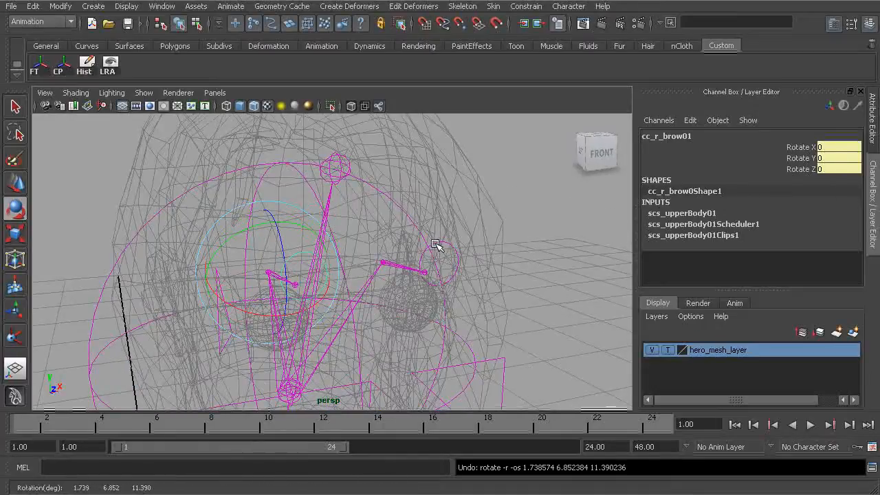
Test-rotate the left brow control cc_l_brow01 around its new pivot, undo the rotation and deselect the control.
{"action": "left_click", "coordinate": [441, 268]}
{"action": "left_click_drag", "start_coordinate": [429, 273], "coordinate": [368, 260], "text": "alt"}
{"action": "left_click_drag", "start_coordinate": [369, 260], "coordinate": [379, 280]}
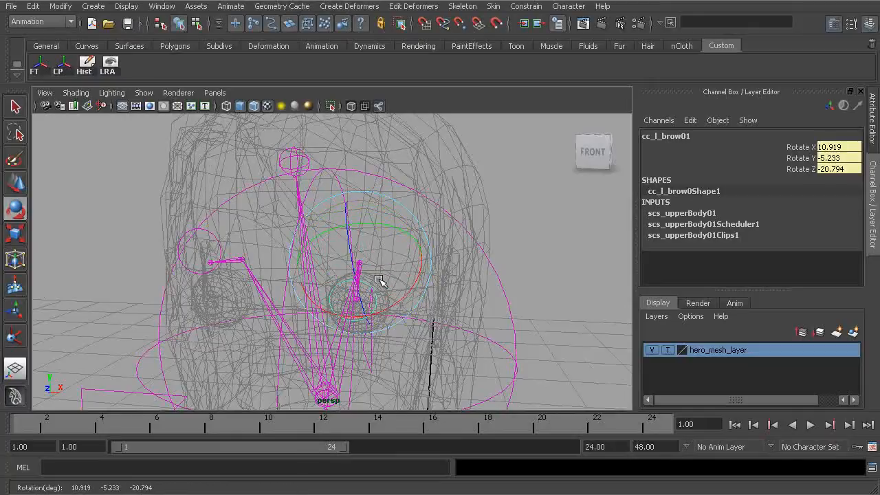
{"action": "key", "text": "ctrl+z"}
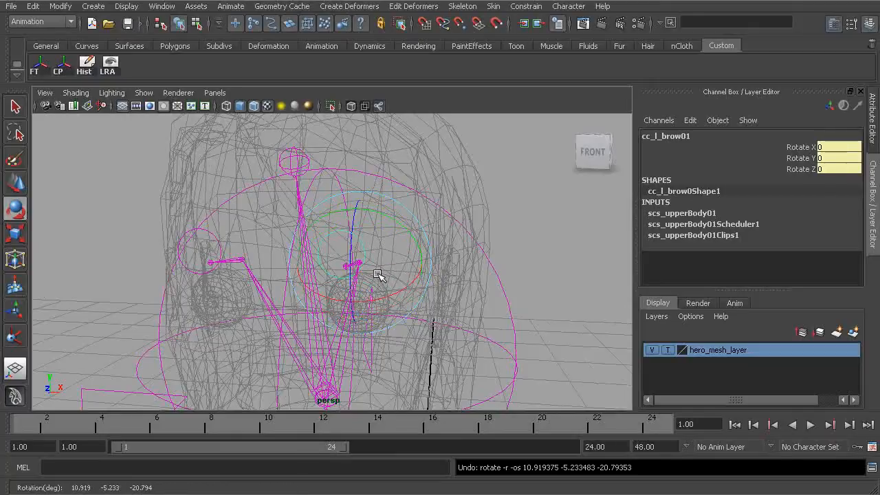
{"action": "left_click", "coordinate": [483, 255]}
{"action": "left_click_drag", "start_coordinate": [488, 257], "coordinate": [403, 292], "text": "alt"}
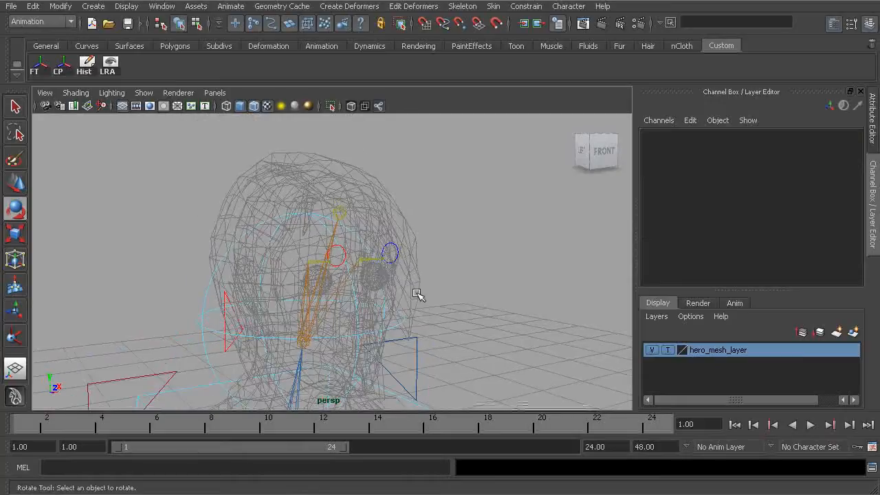